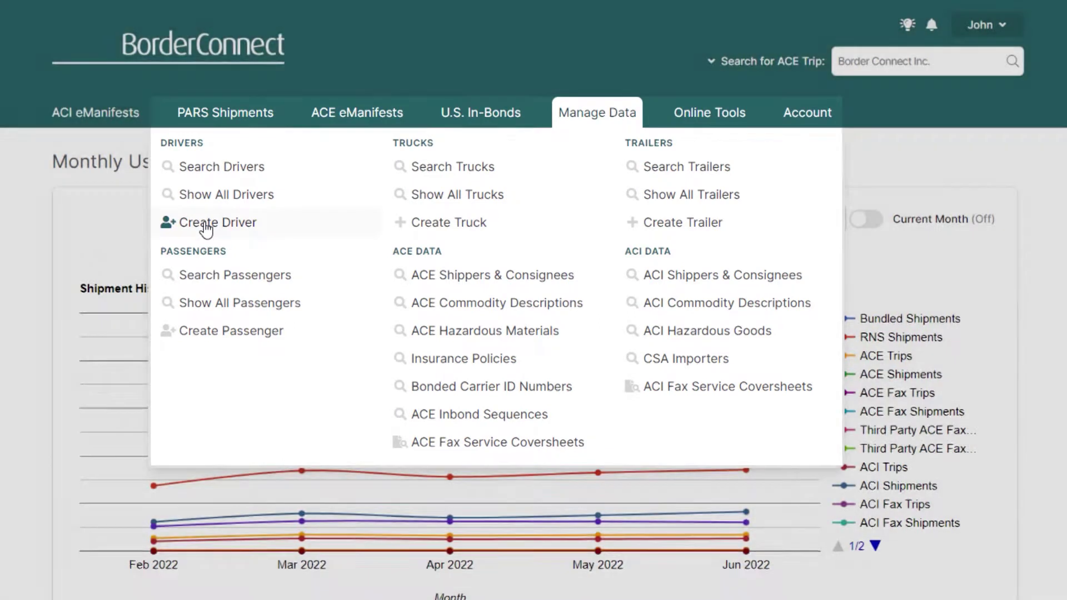
# Start a new driver record named James Tiberius Kirk.
pyautogui.click(205, 225)
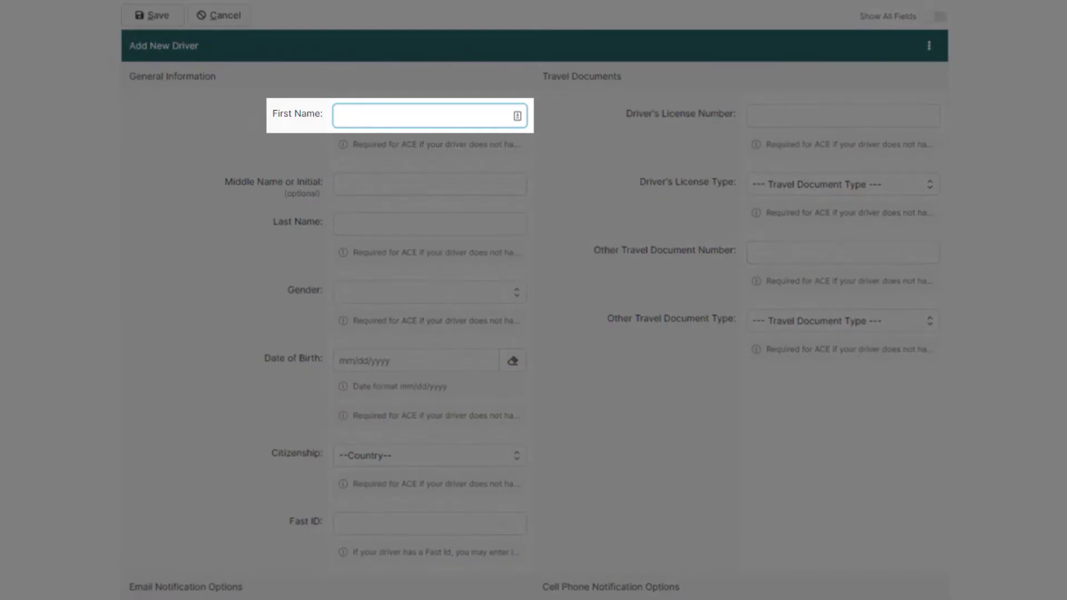
pyautogui.write('James')
pyautogui.click(359, 222)
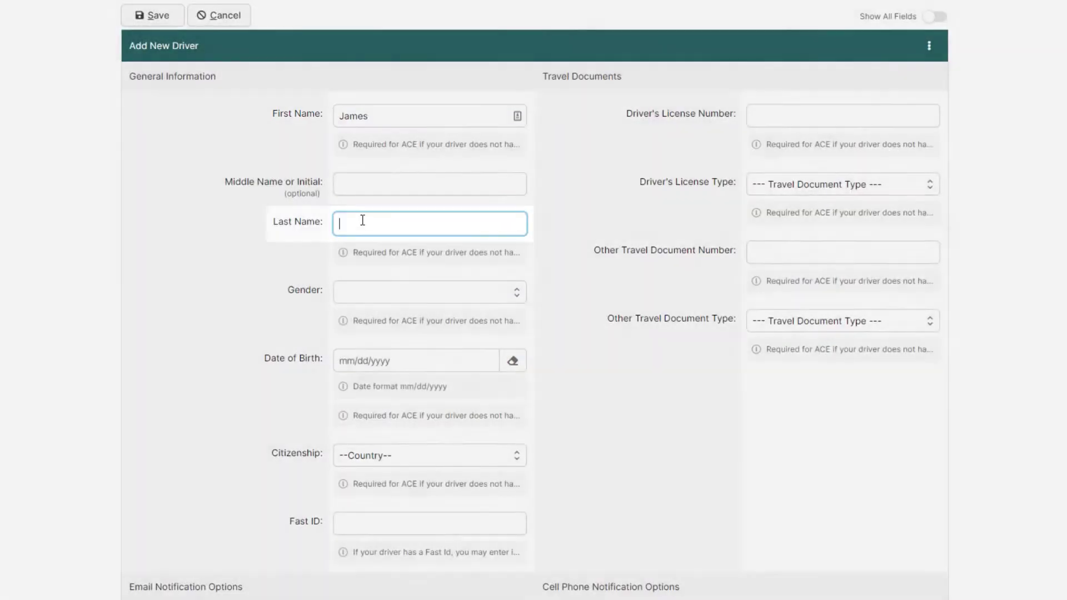
pyautogui.write('Kirk')
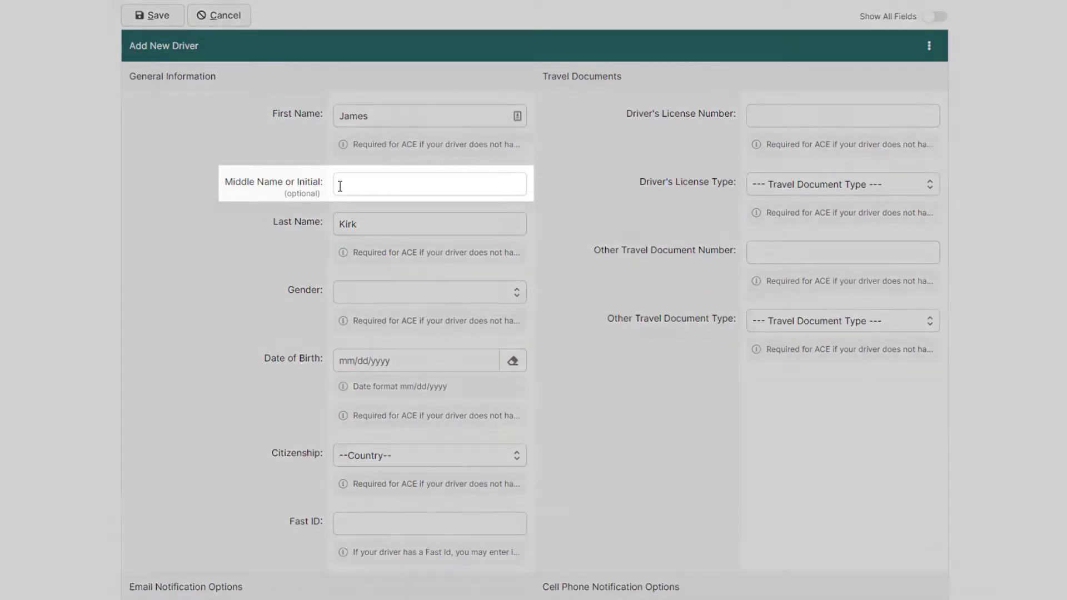
pyautogui.click(340, 183)
pyautogui.write('Tiberius')
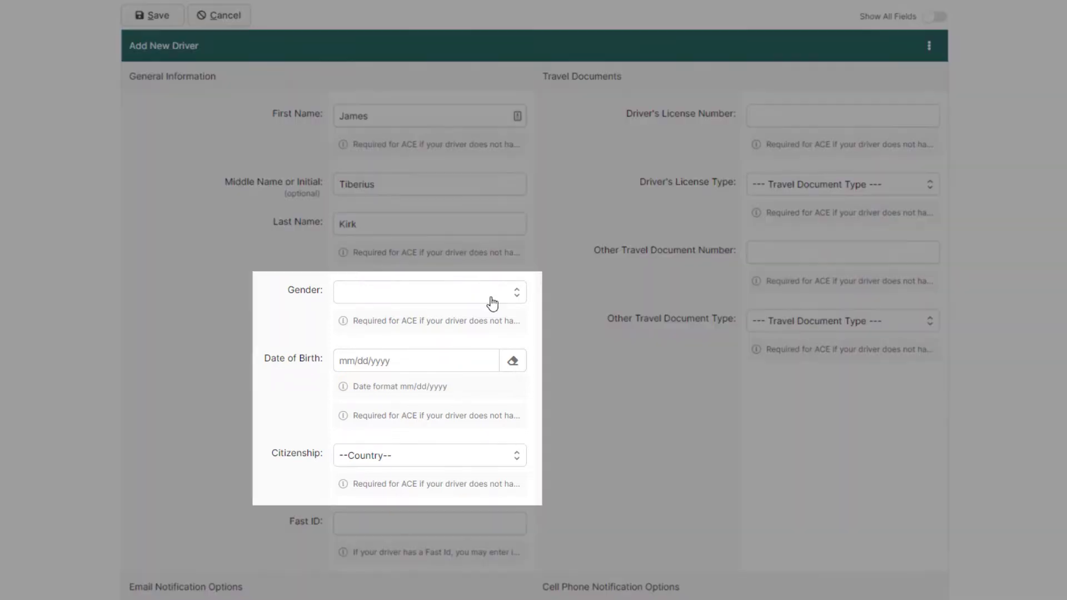
pyautogui.click(490, 302)
pyautogui.click(465, 341)
pyautogui.click(438, 356)
pyautogui.write('02/24/')
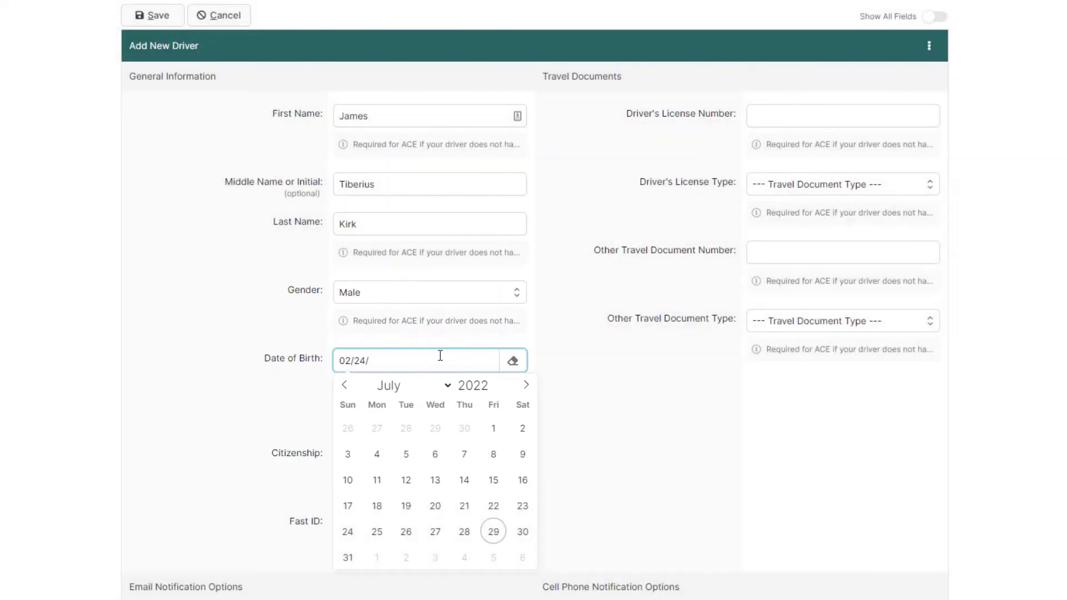
pyautogui.write('1980')
pyautogui.click(95, 300)
pyautogui.click(405, 455)
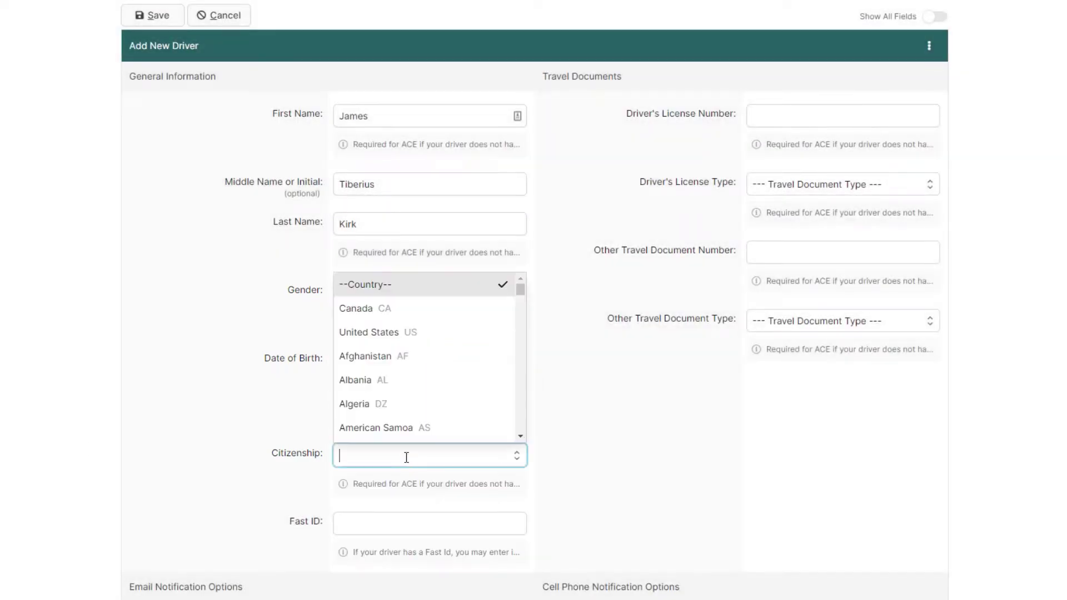
pyautogui.write('uni')
pyautogui.click(454, 290)
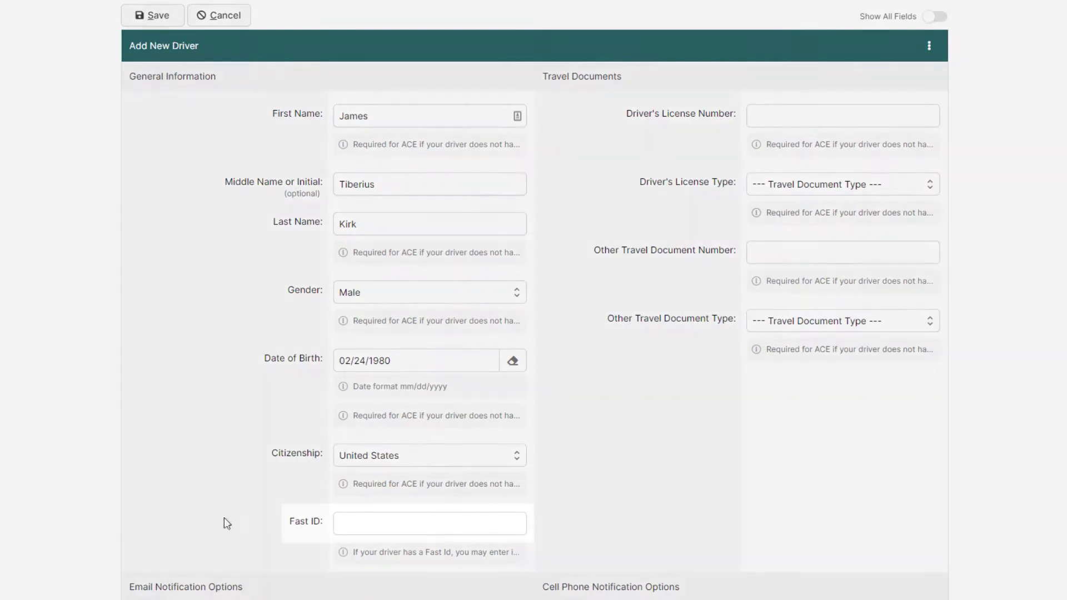
pyautogui.click(365, 525)
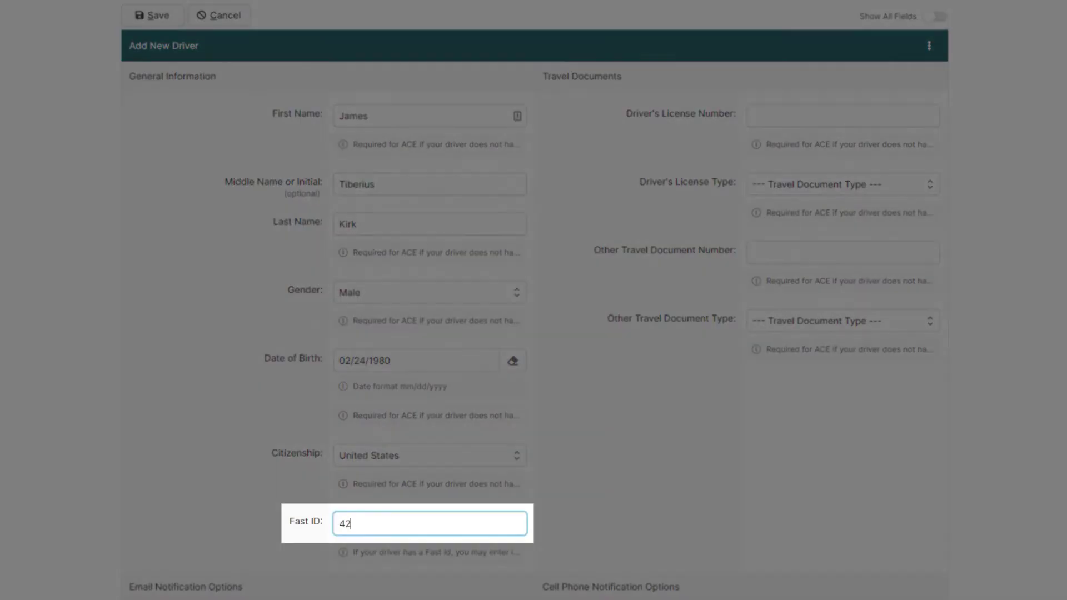
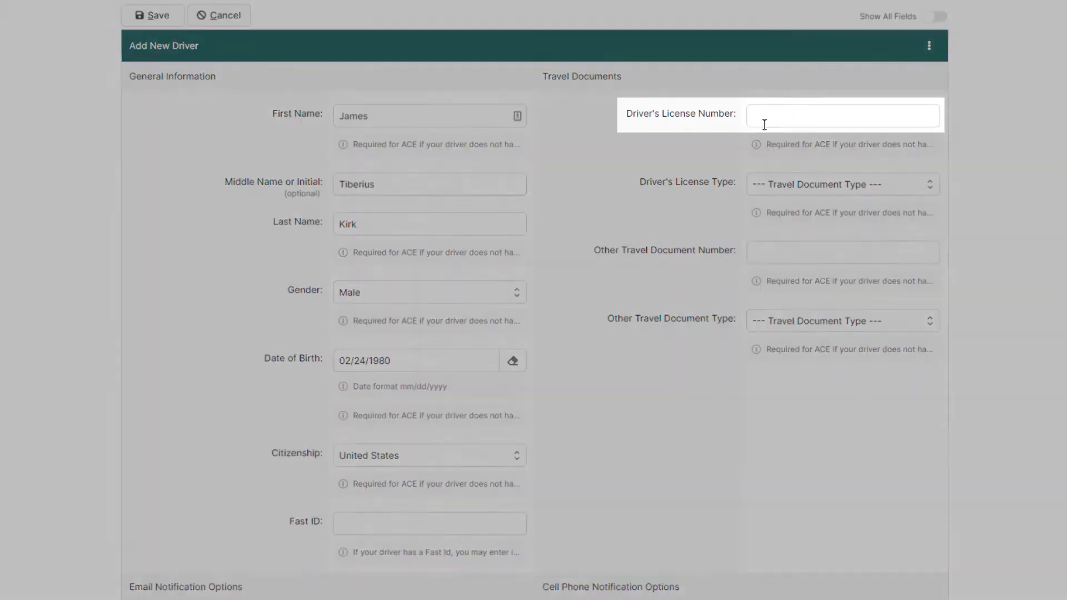
# Add Commercial Driver's License ABCD123552 issued by Iowa.
pyautogui.click(764, 124)
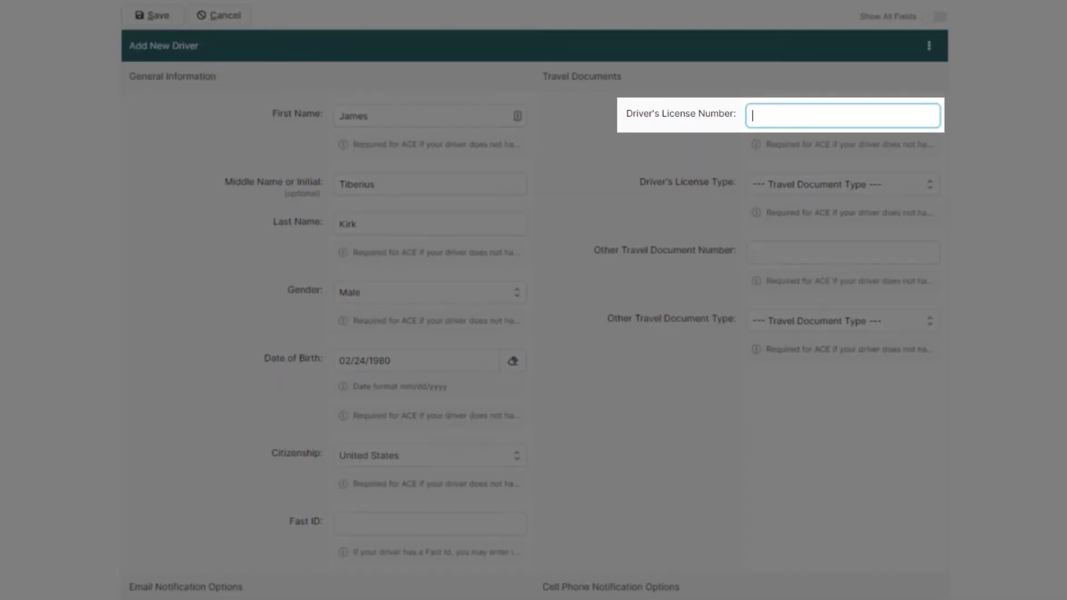
pyautogui.write('ABCD12')
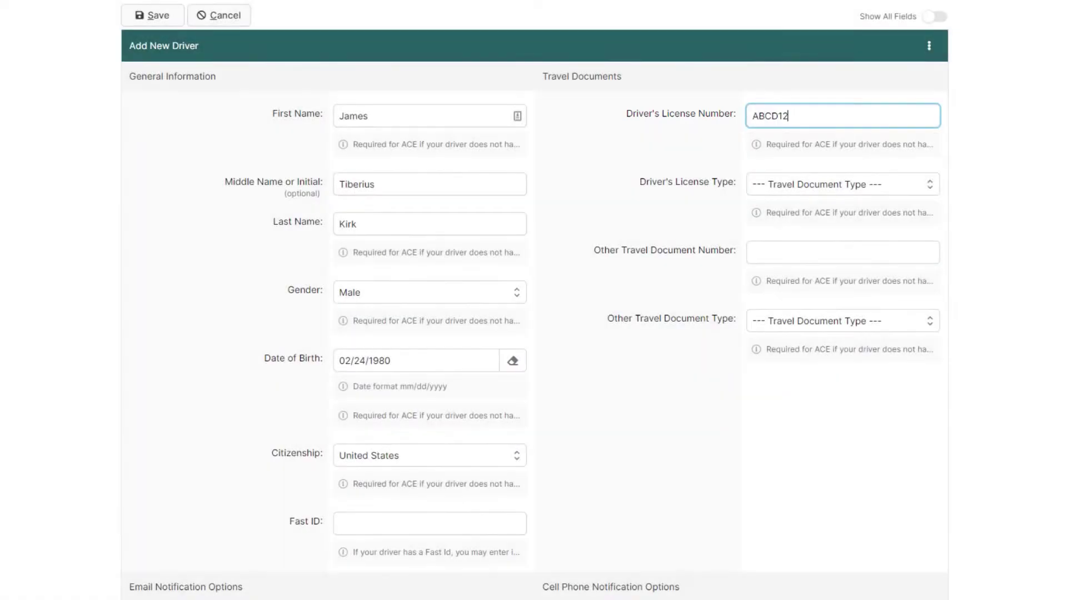
pyautogui.write('3552')
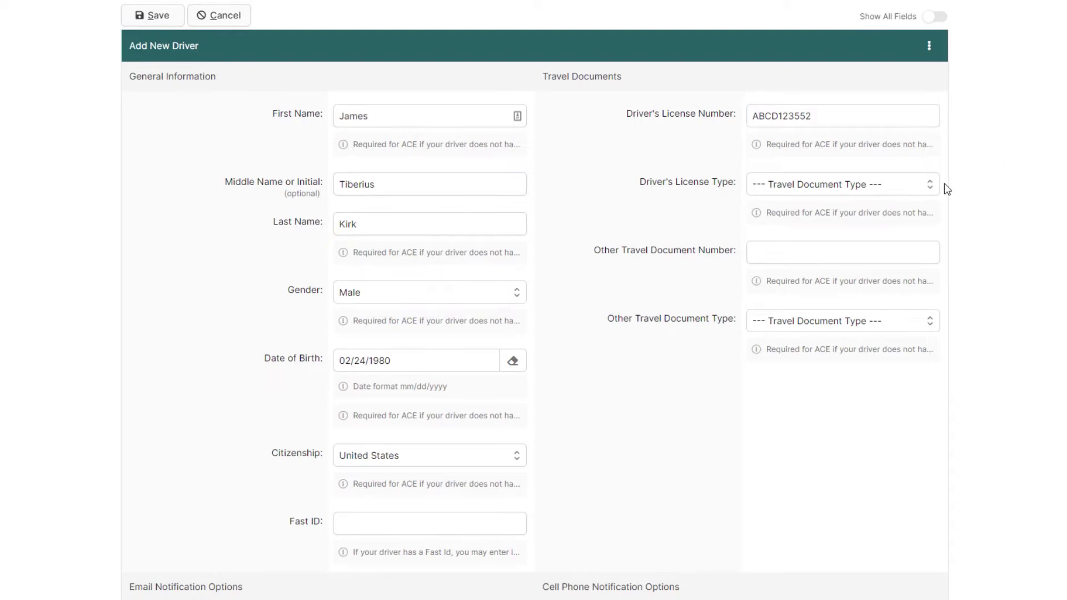
pyautogui.click(904, 187)
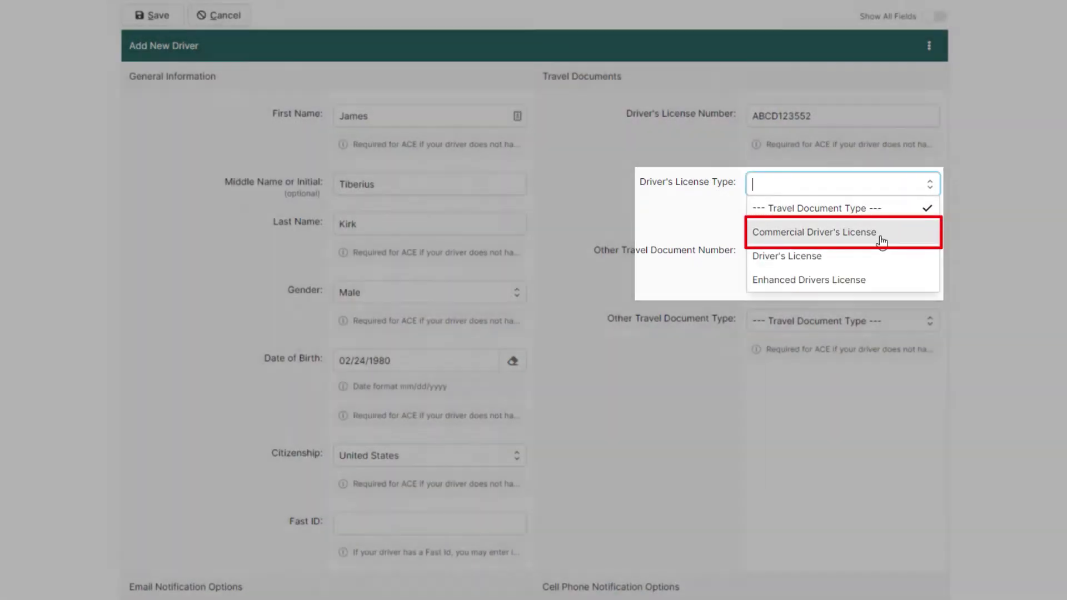
pyautogui.click(881, 241)
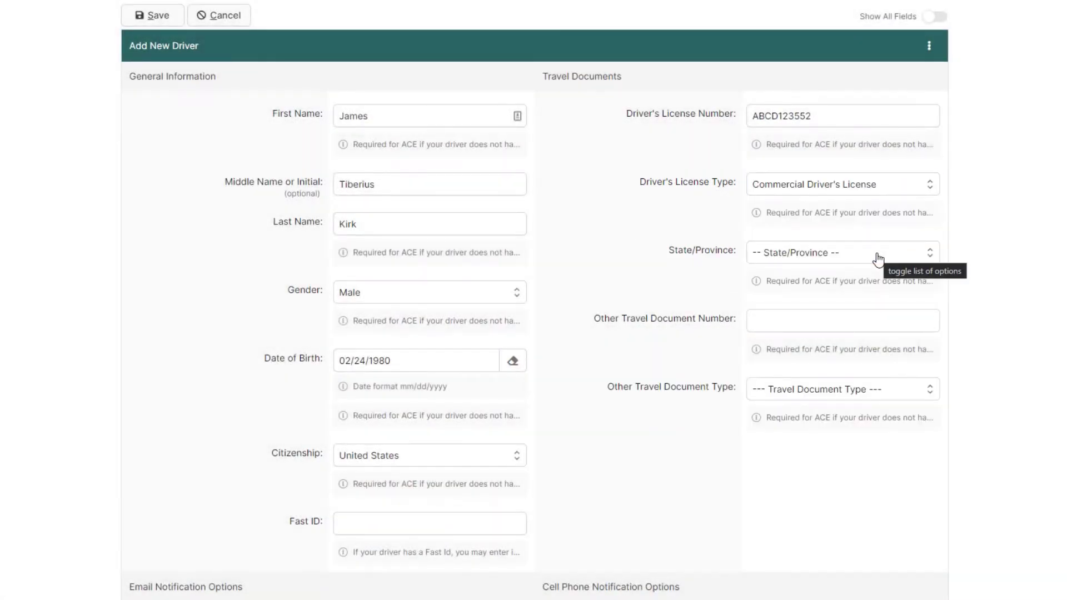
pyautogui.click(877, 259)
pyautogui.write('iow')
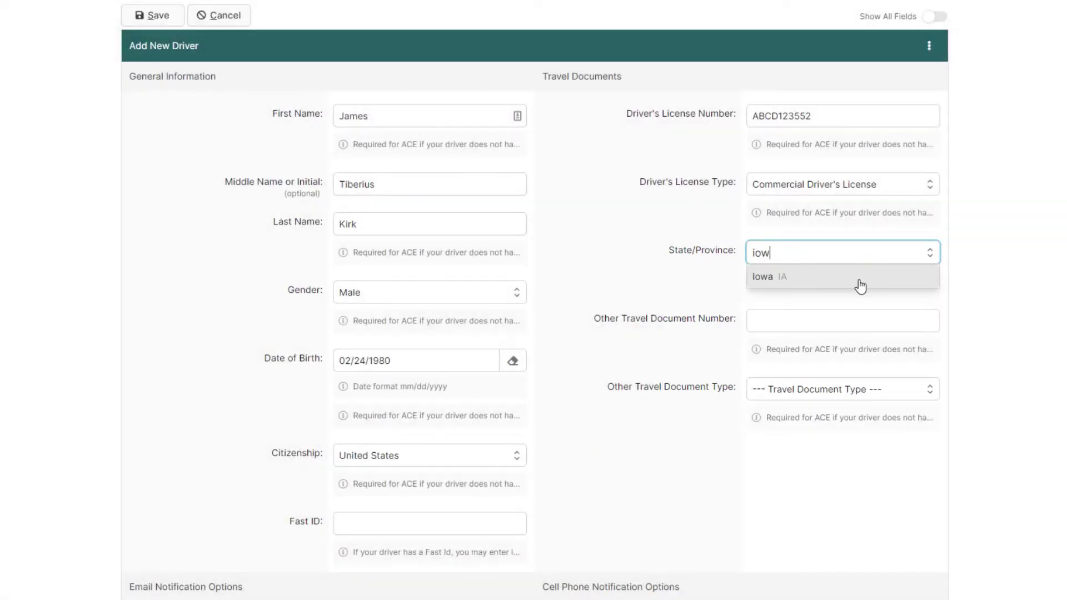
pyautogui.click(857, 278)
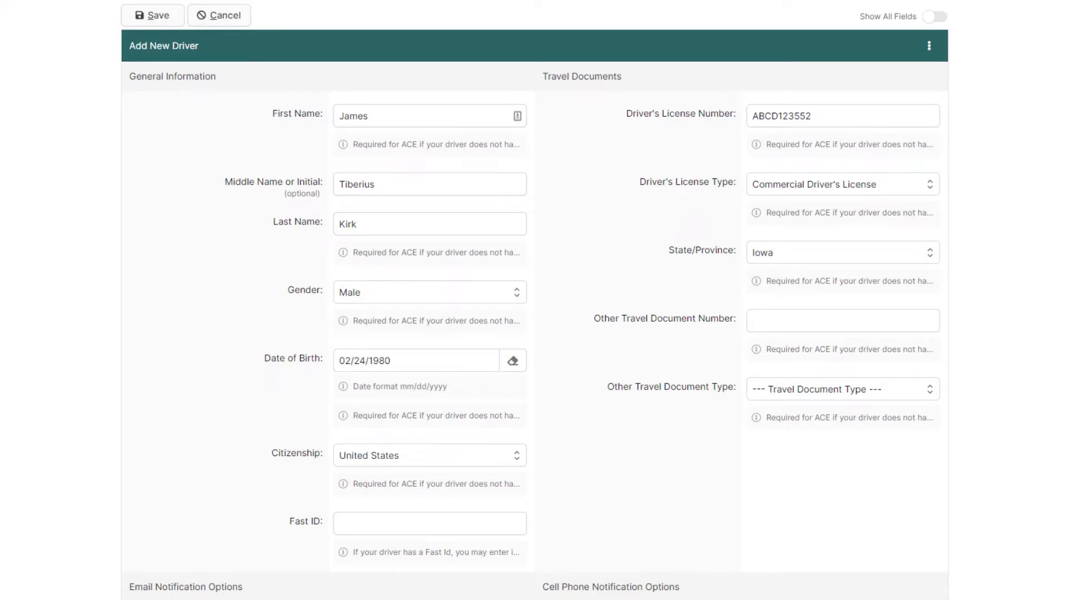
# Add a United States passport numbered 987654BC as the other travel document.
pyautogui.click(772, 313)
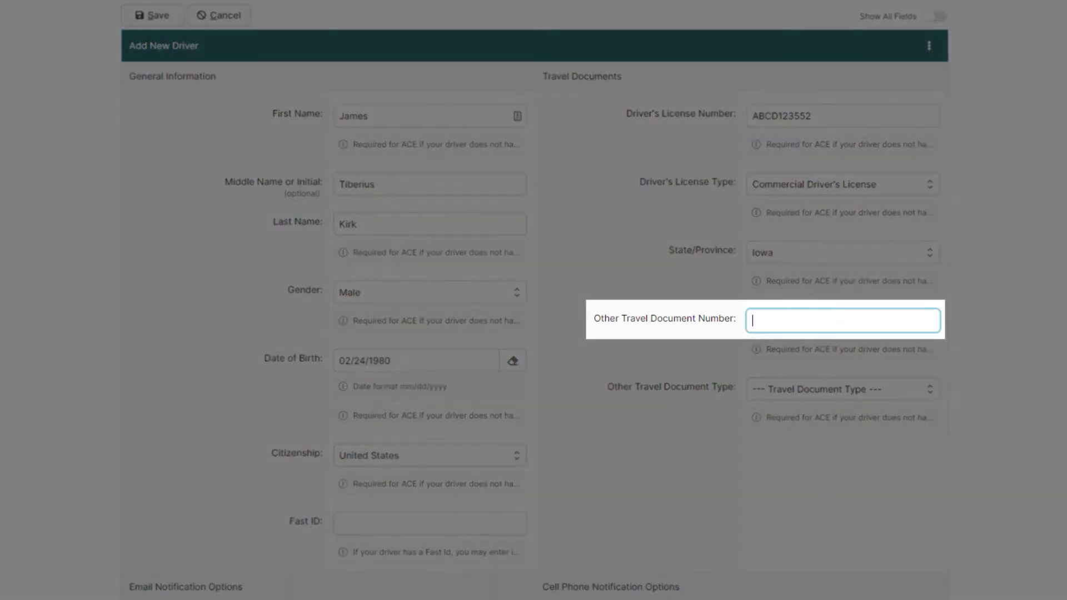
pyautogui.write('98765')
pyautogui.write('4BC')
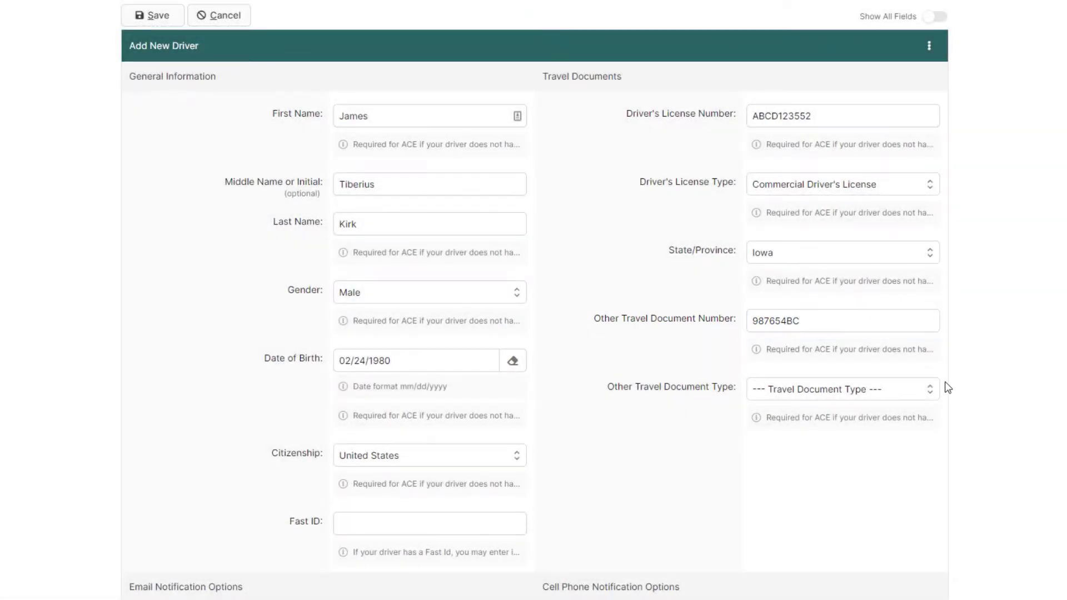
pyautogui.click(889, 401)
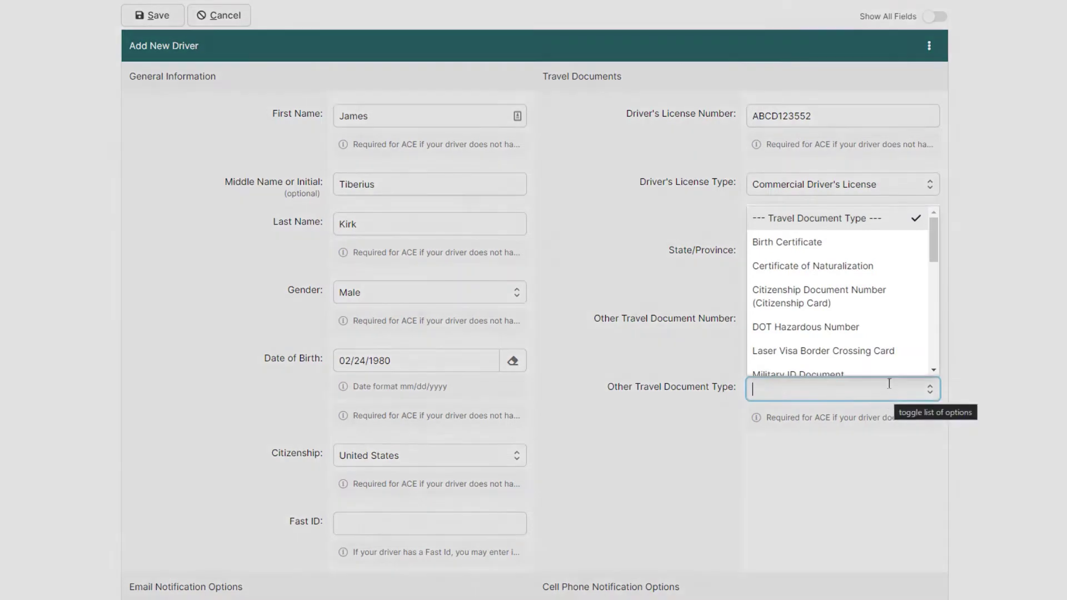
pyautogui.write('p')
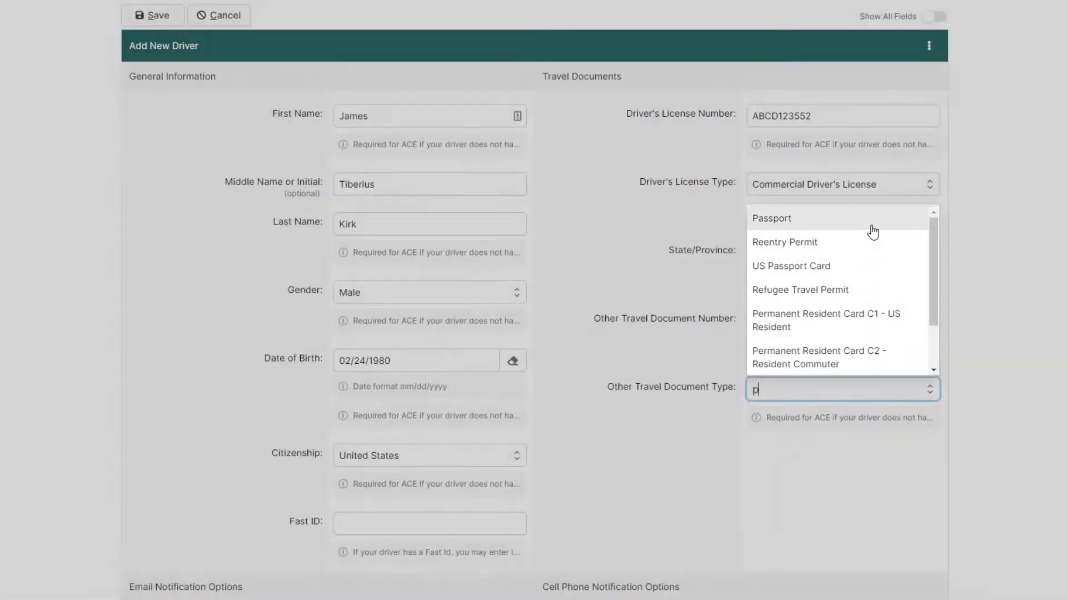
pyautogui.click(873, 231)
pyautogui.click(903, 470)
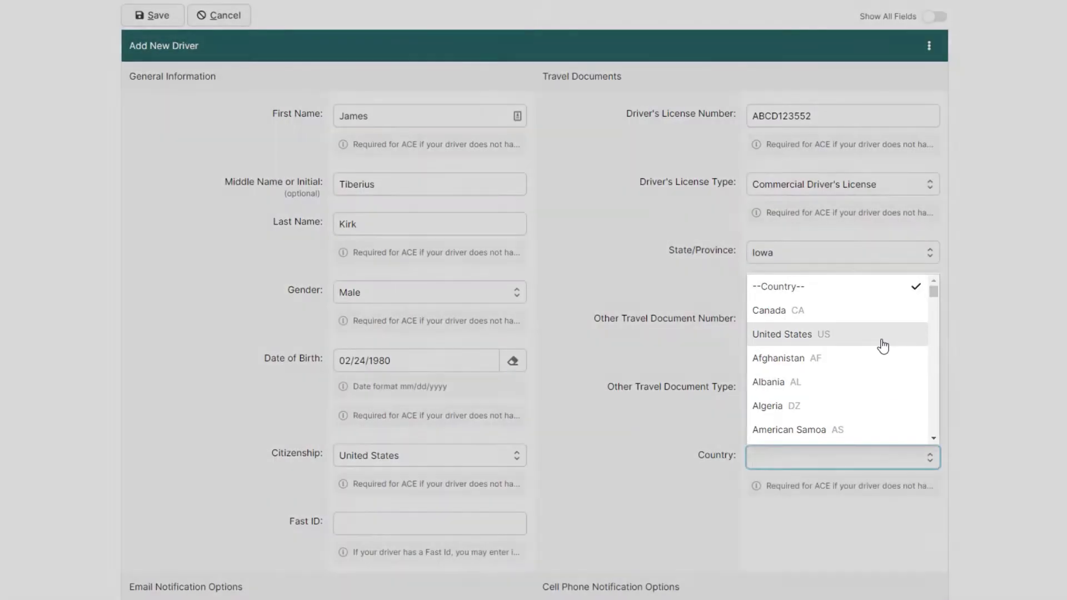
pyautogui.click(881, 338)
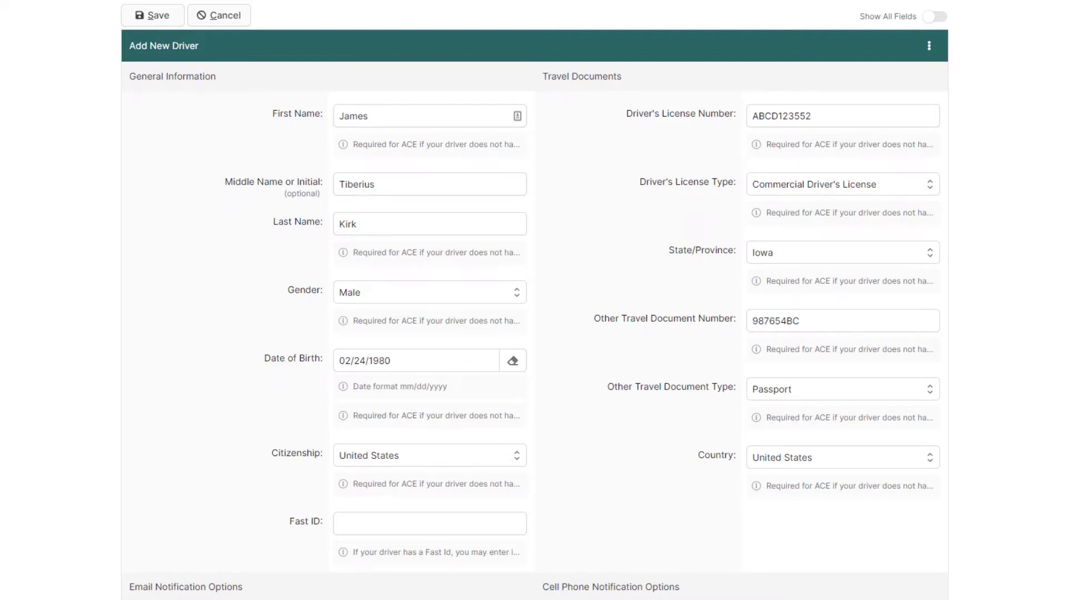
pyautogui.scroll(-1, 534, 300)
pyautogui.scroll(-2, 534, 301)
pyautogui.scroll(-1, 534, 300)
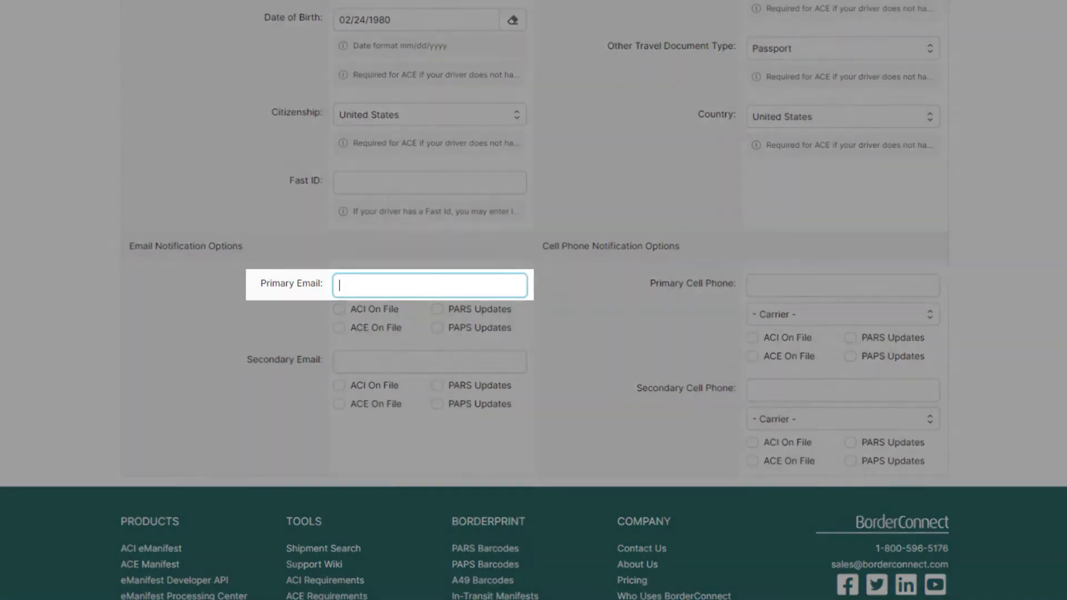
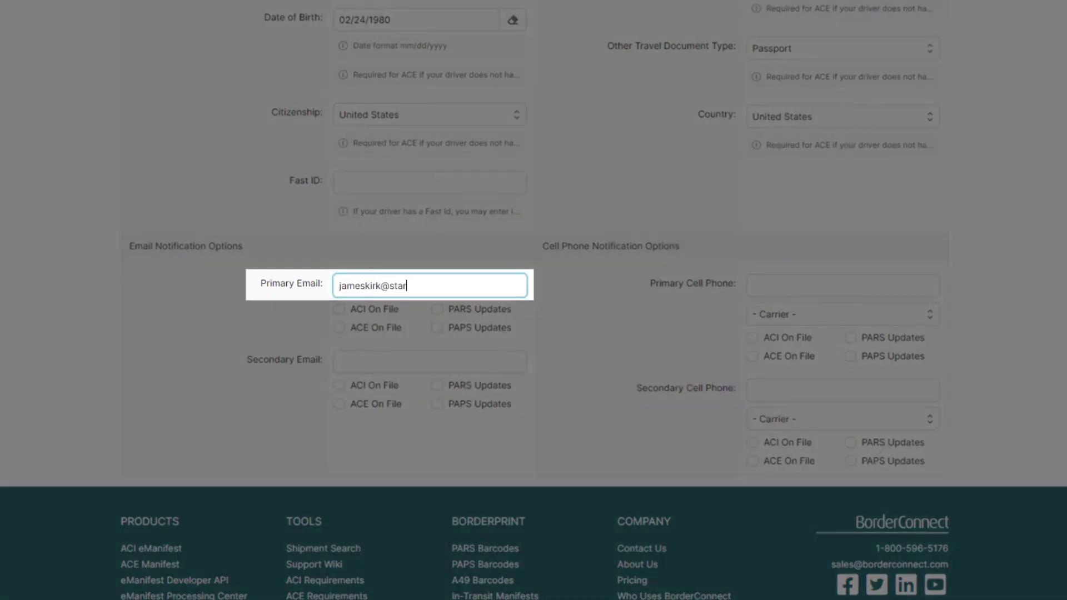
# Enter the primary email and subscribe it to ACI/ACE On File, PARS and PAPS updates.
pyautogui.press('Tab')
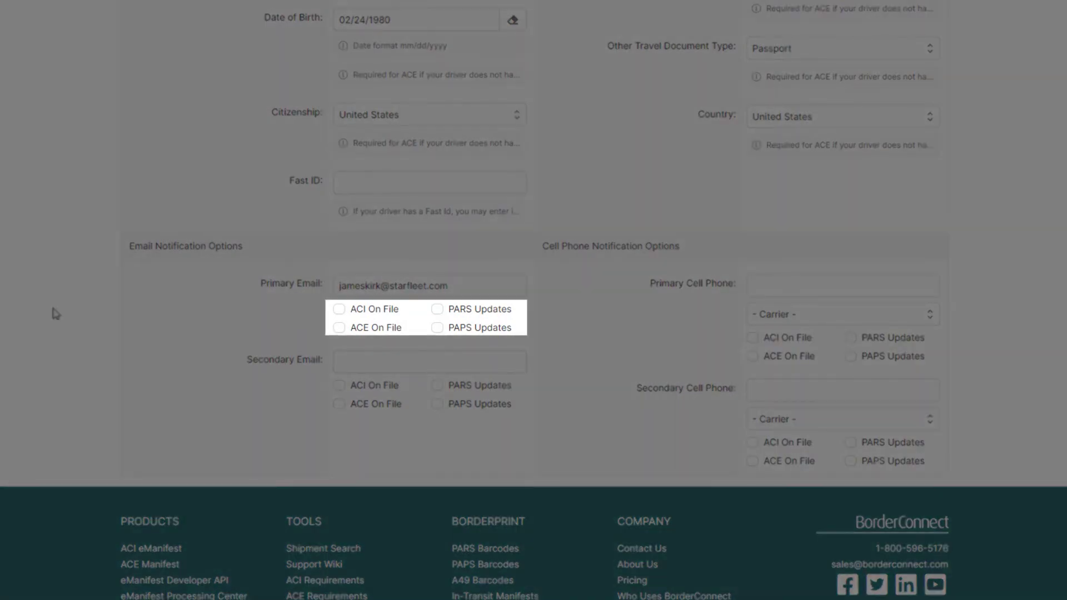
pyautogui.click(338, 311)
pyautogui.click(437, 309)
pyautogui.click(439, 327)
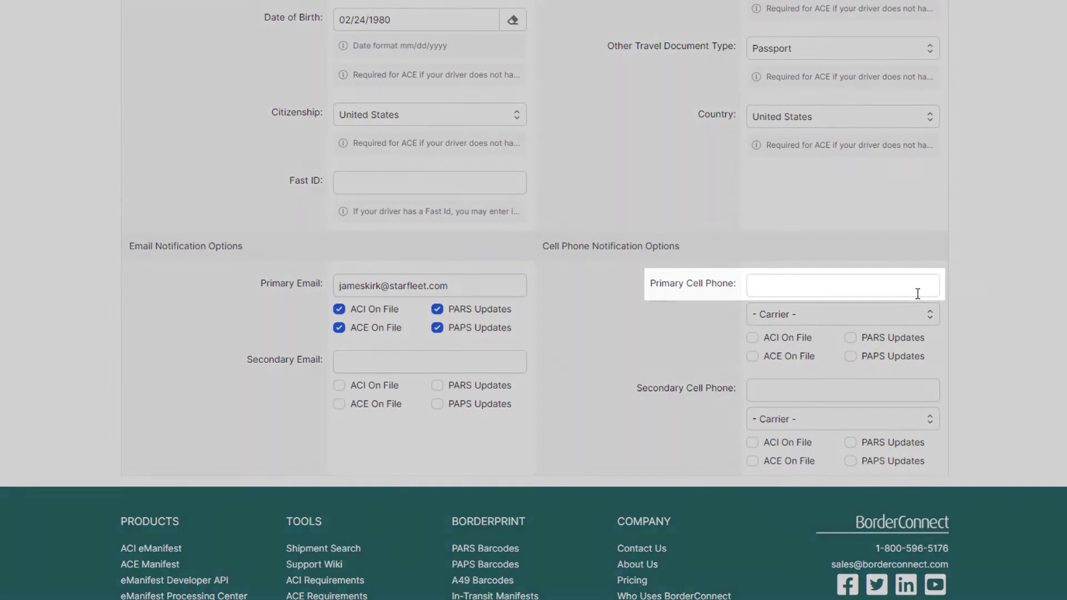
# Enter the primary cell phone number with Rogers as the carrier.
pyautogui.click(918, 288)
pyautogui.write('15551239876')
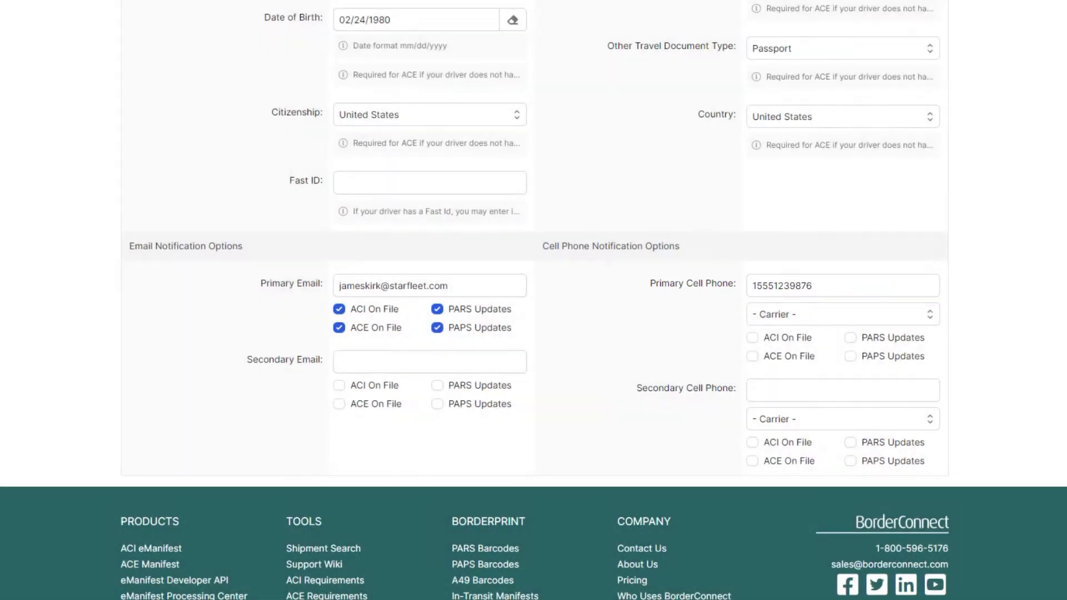
pyautogui.click(932, 326)
pyautogui.moveTo(930, 338); pyautogui.dragTo(931, 418)
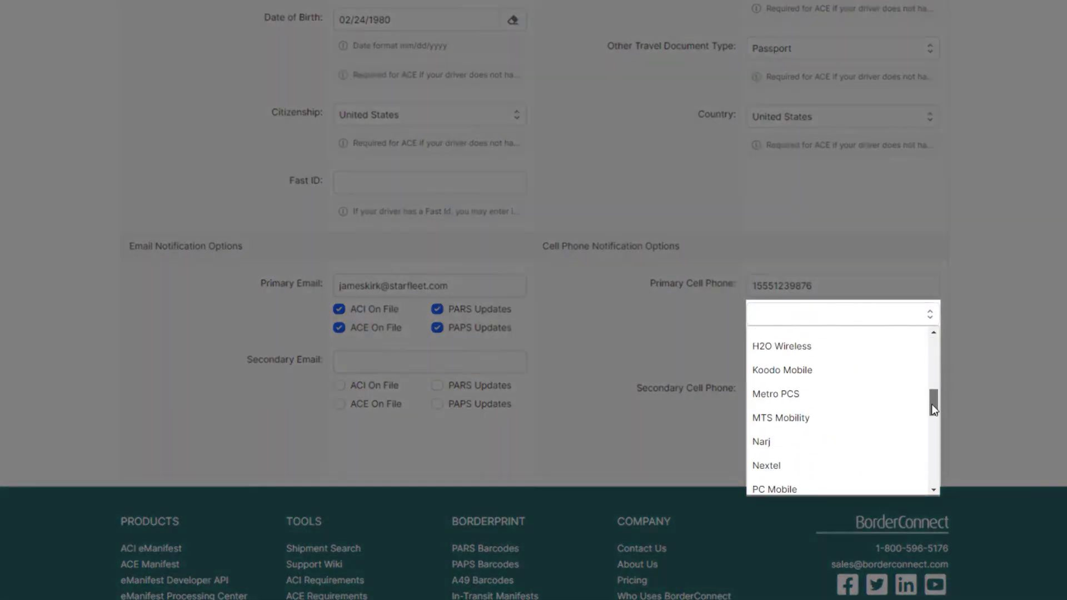
pyautogui.click(767, 422)
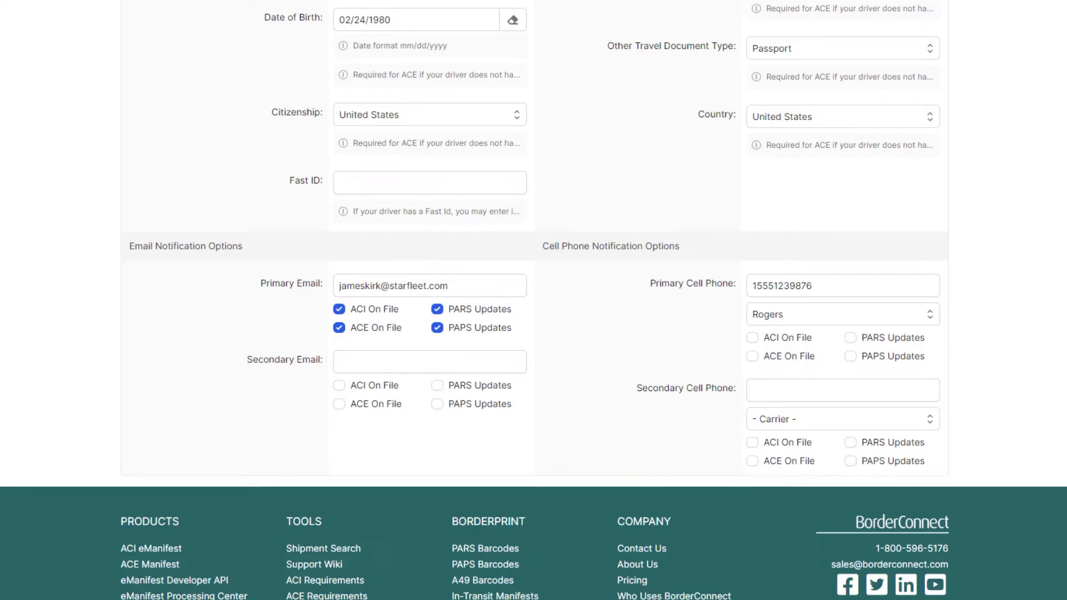
pyautogui.scroll(5, 534, 300)
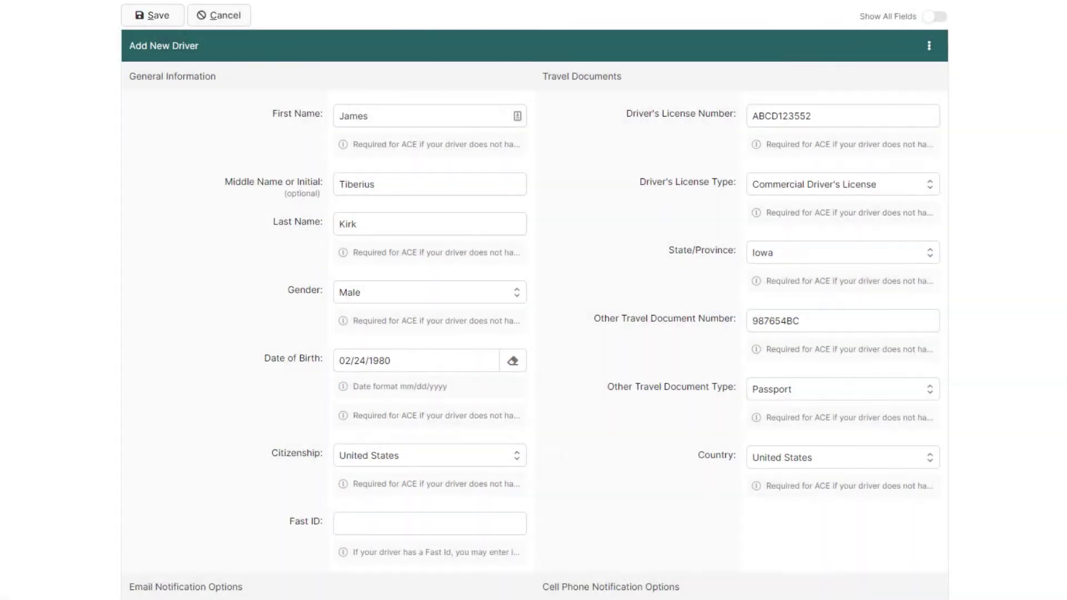
# Save James Tiberius Kirk's driver record.
pyautogui.click(153, 17)
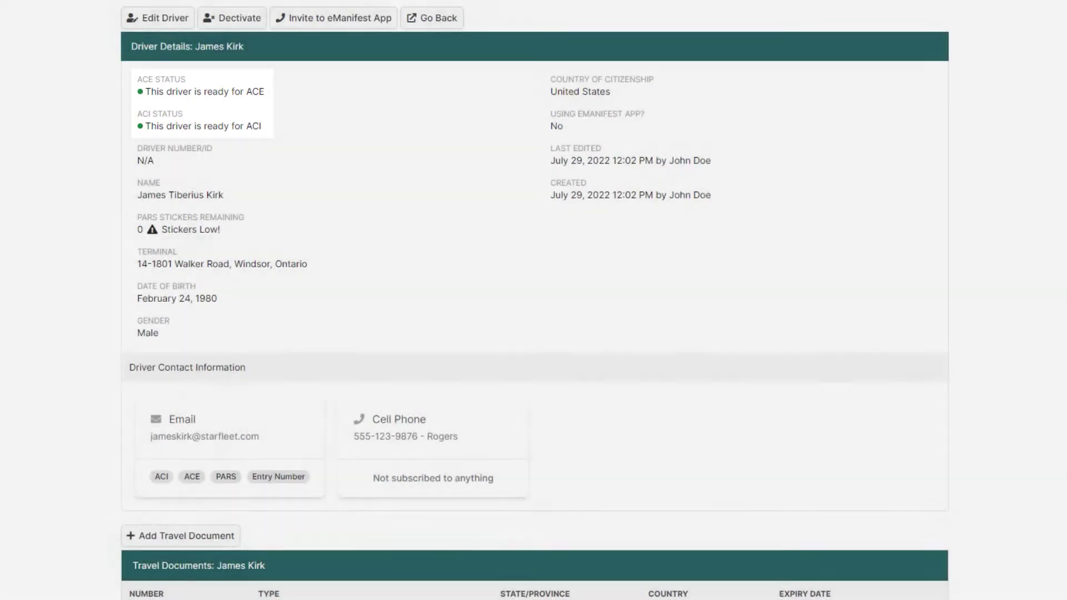
pyautogui.scroll(-5, 534, 333)
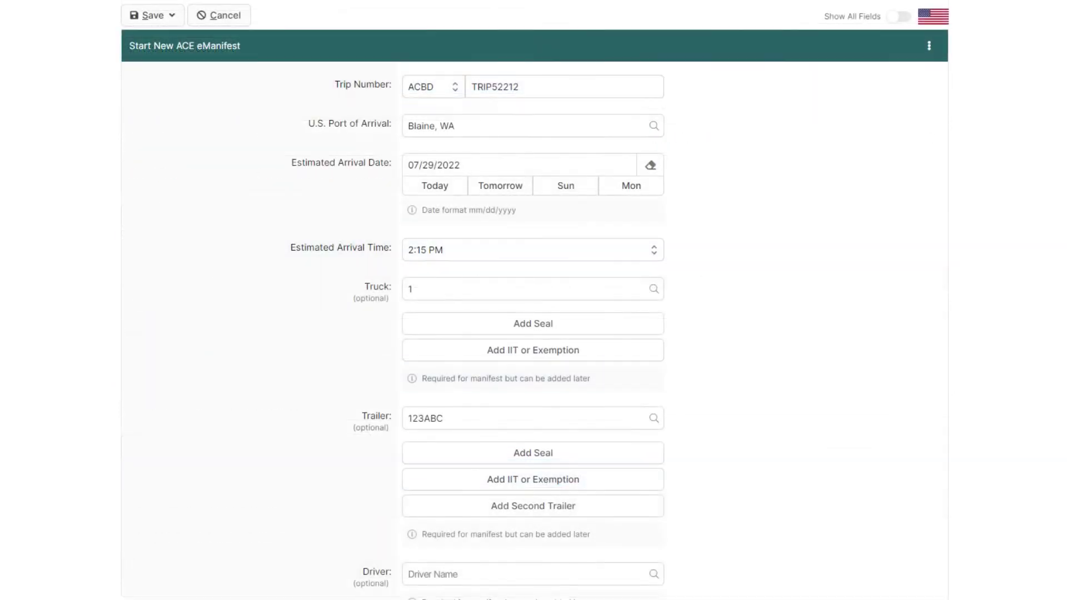
pyautogui.scroll(-3, 534, 300)
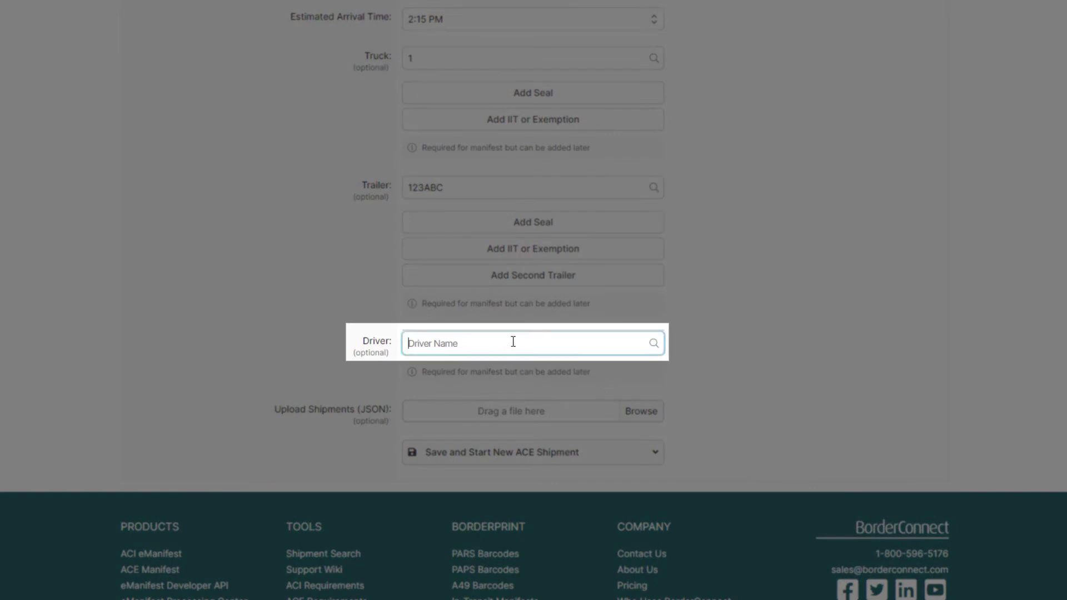
# Assign James Kirk as manifest driver, then create and assign Leonard McCoy.
pyautogui.click(511, 342)
pyautogui.write('james')
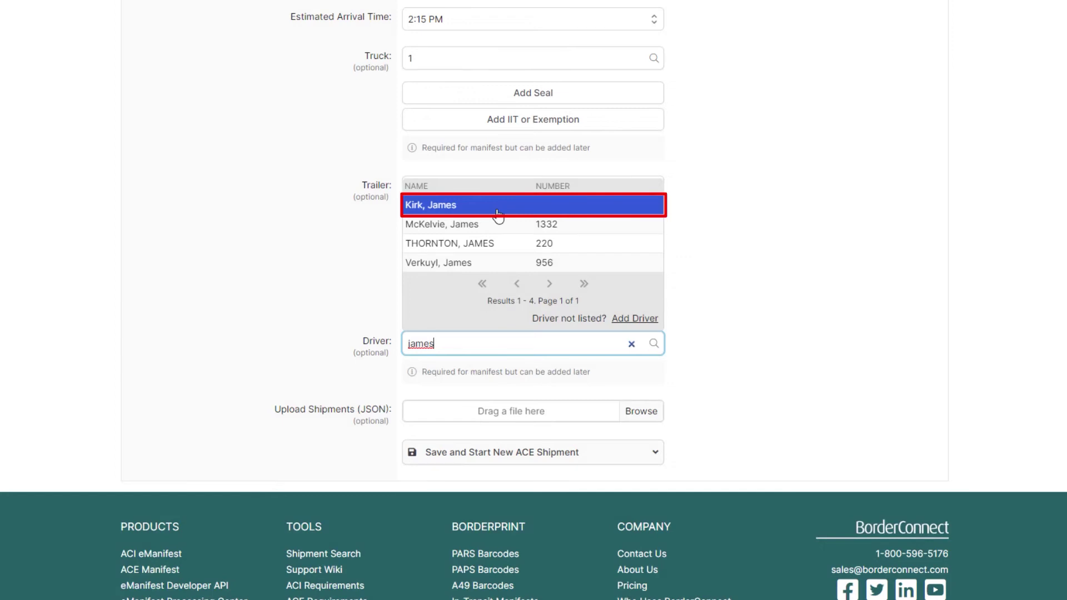
pyautogui.click(497, 215)
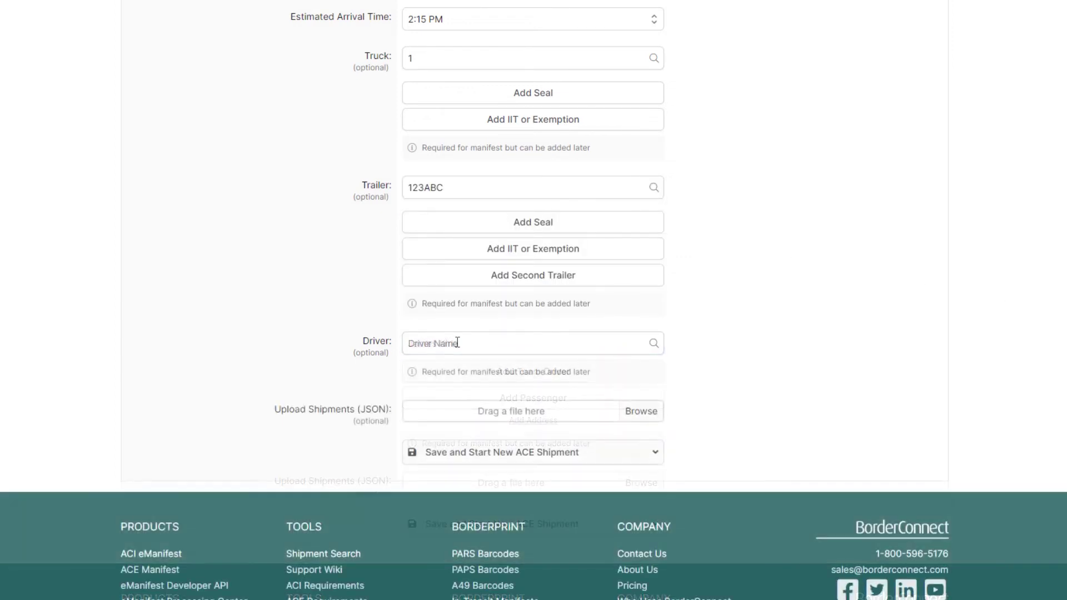
pyautogui.click(457, 342)
pyautogui.write('mcco')
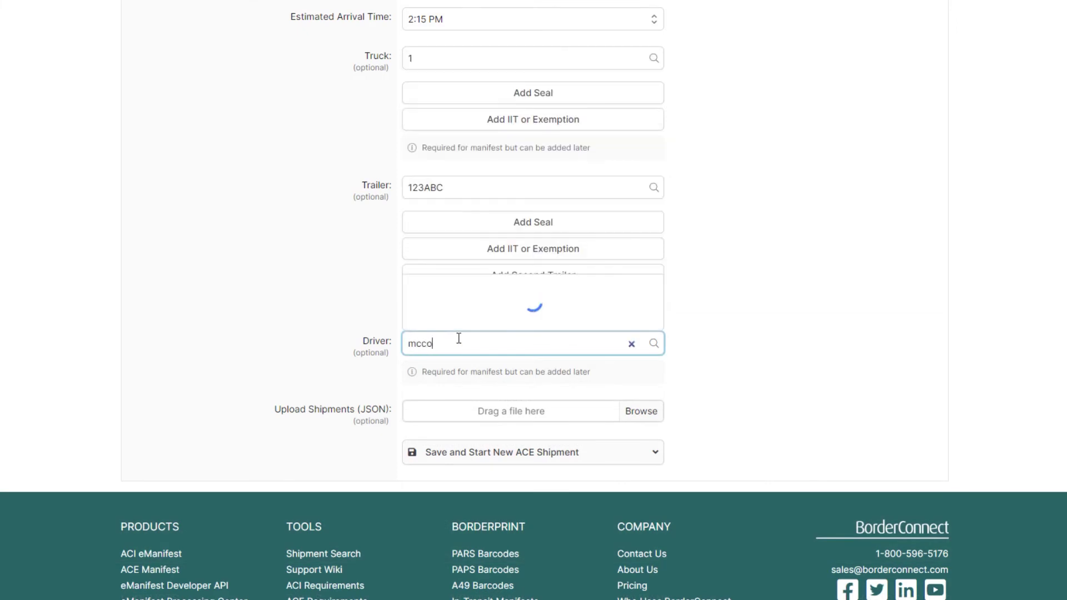
pyautogui.write('y')
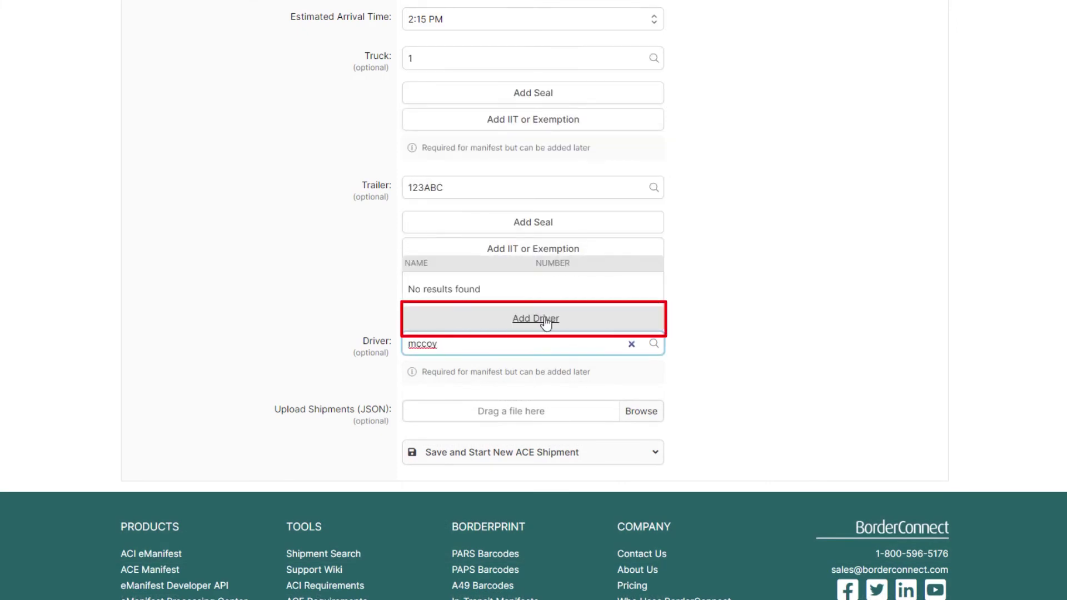
pyautogui.click(546, 319)
pyautogui.scroll(2, 539, 433)
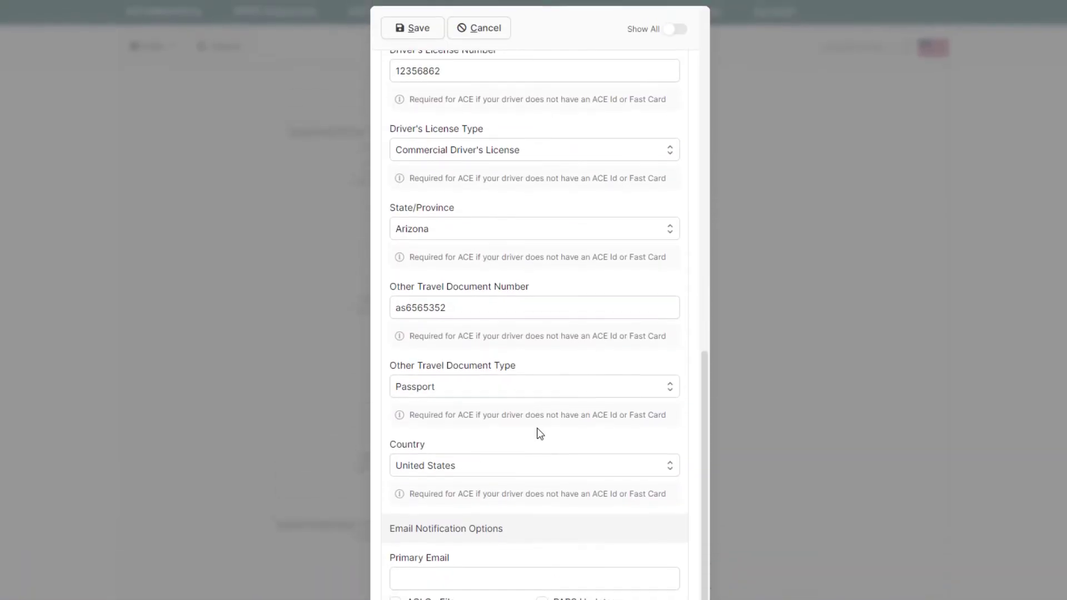
pyautogui.click(409, 40)
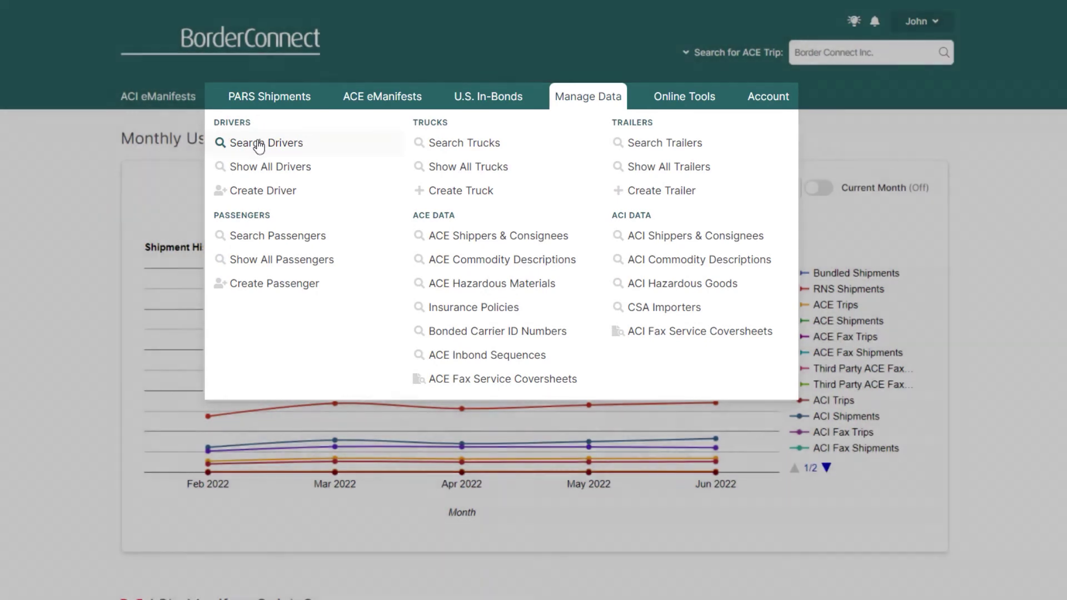
# List all 161 drivers in Search Drivers and preview a row's View/Edit/Deactivate menu.
pyautogui.click(259, 147)
pyautogui.scroll(-3, 533, 300)
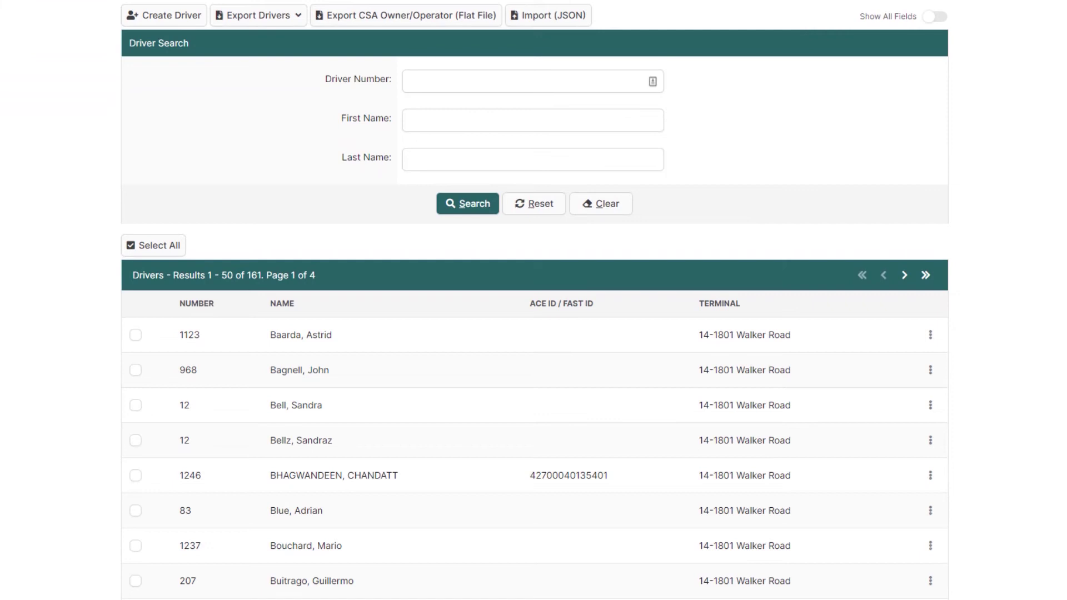
pyautogui.click(930, 334)
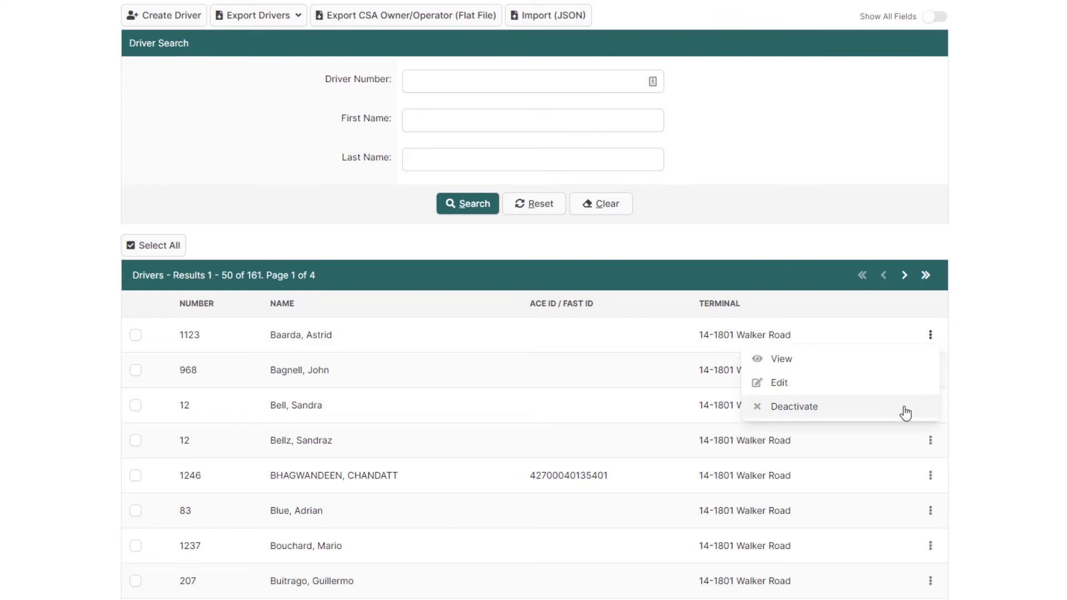
pyautogui.click(1060, 390)
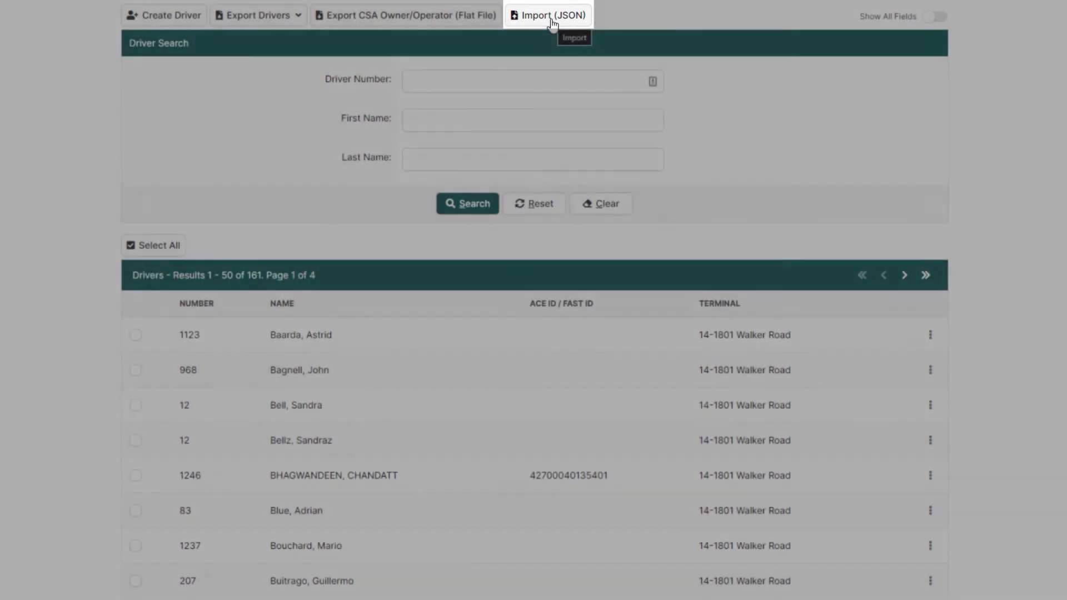
# Load drivers.json into the Upload Drivers (JSON) field of the Import New Drivers form.
pyautogui.click(550, 24)
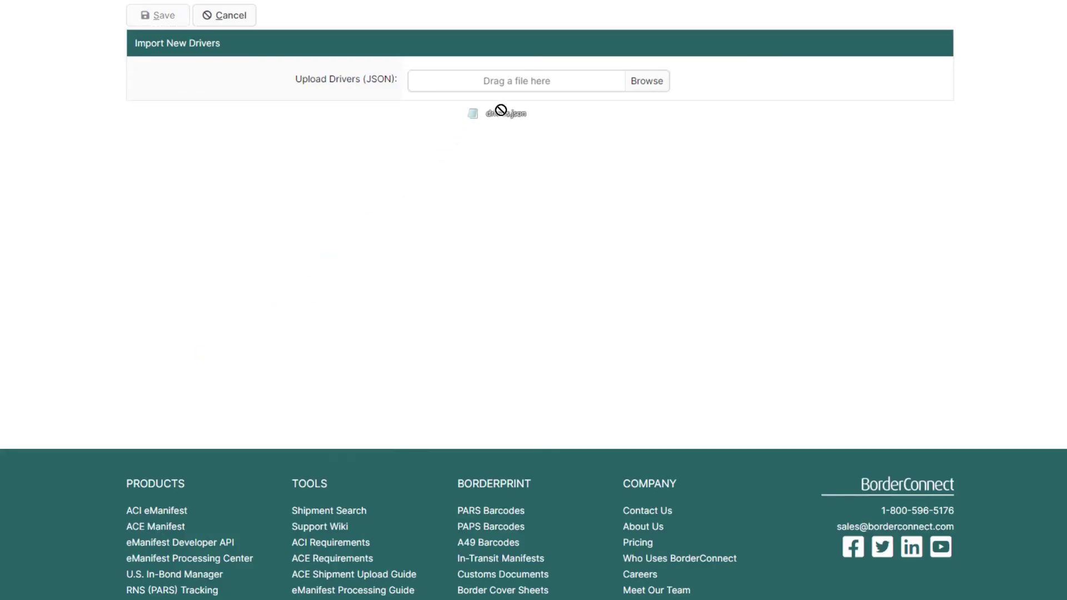
pyautogui.moveTo(196, 381); pyautogui.dragTo(536, 81)
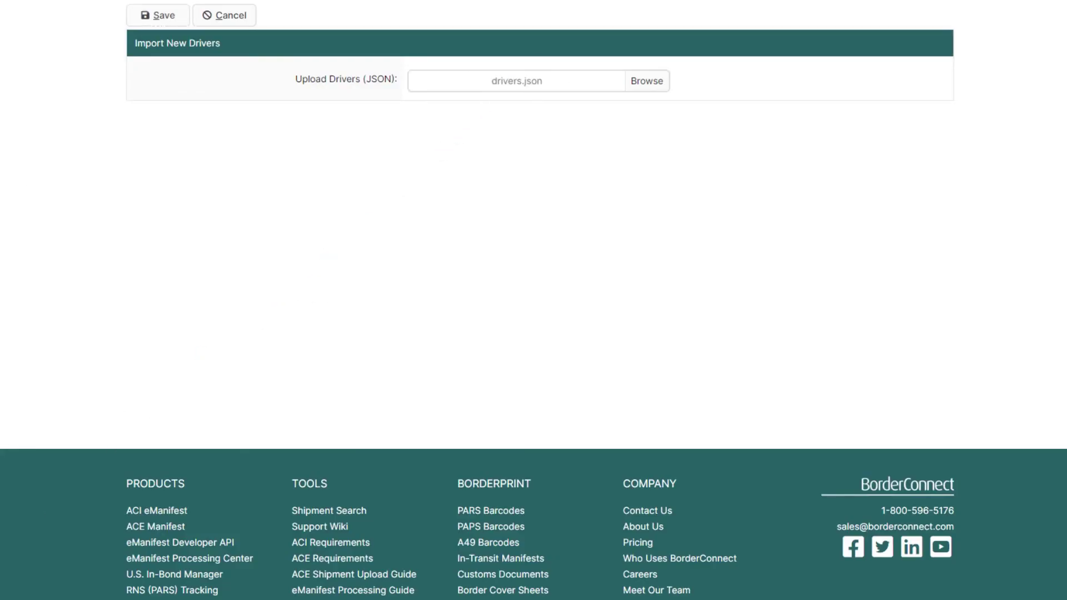